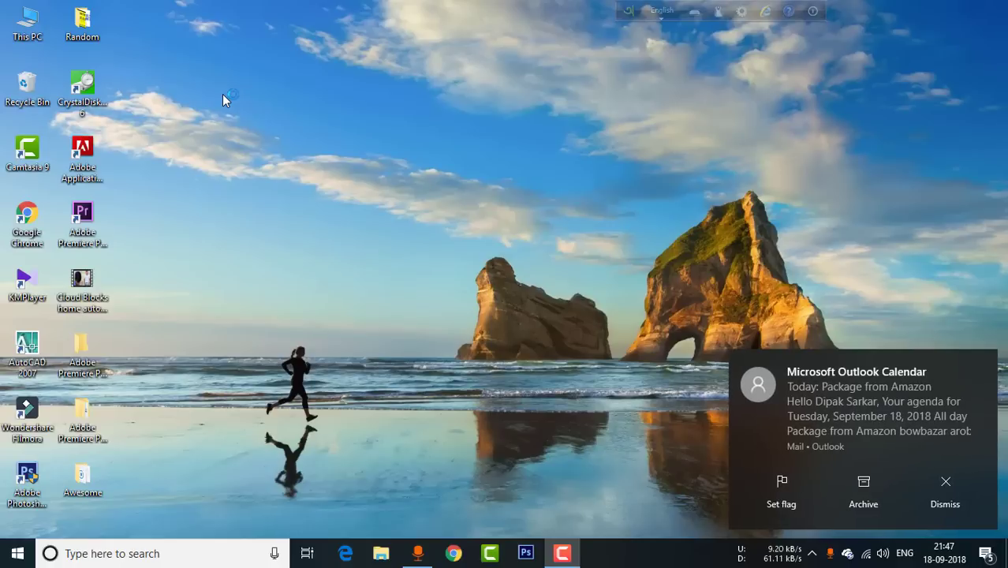
Dismiss the Outlook calendar notification and refresh the desktop
click(945, 487)
right_click(375, 143)
click(409, 184)
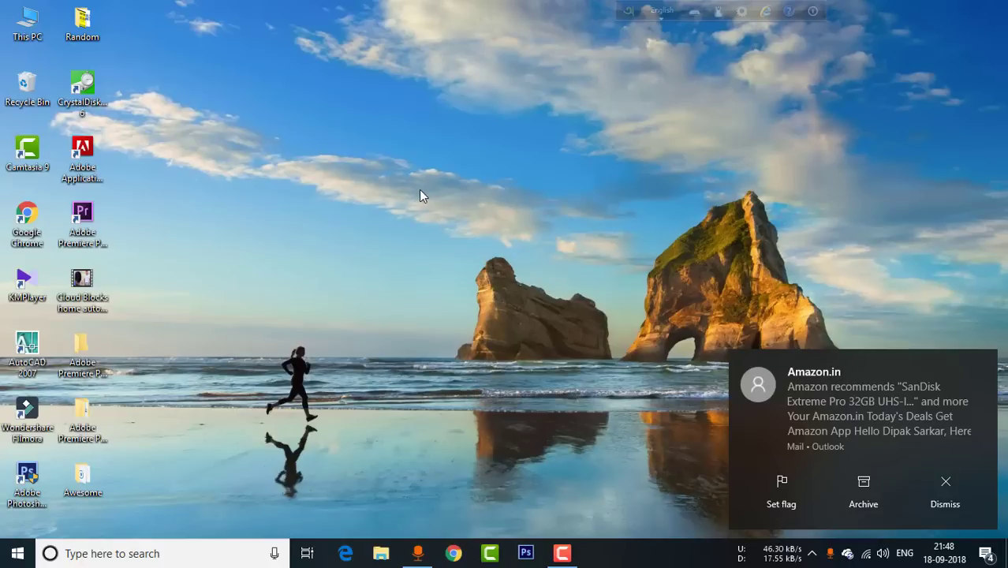
Launch the K7 Total Security installer from the DVD RW Drive (I:) in This PC
double_click(27, 23)
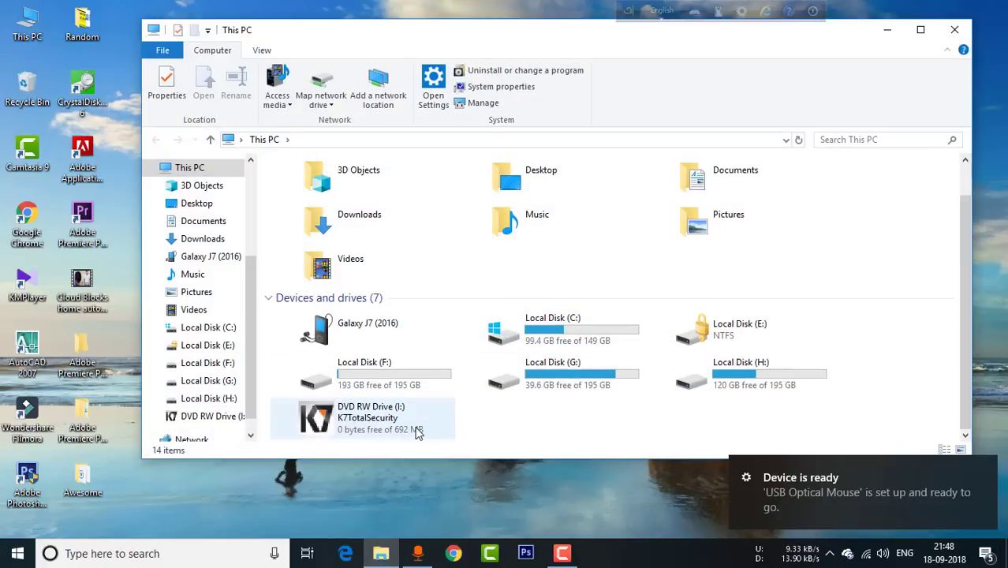
click(384, 420)
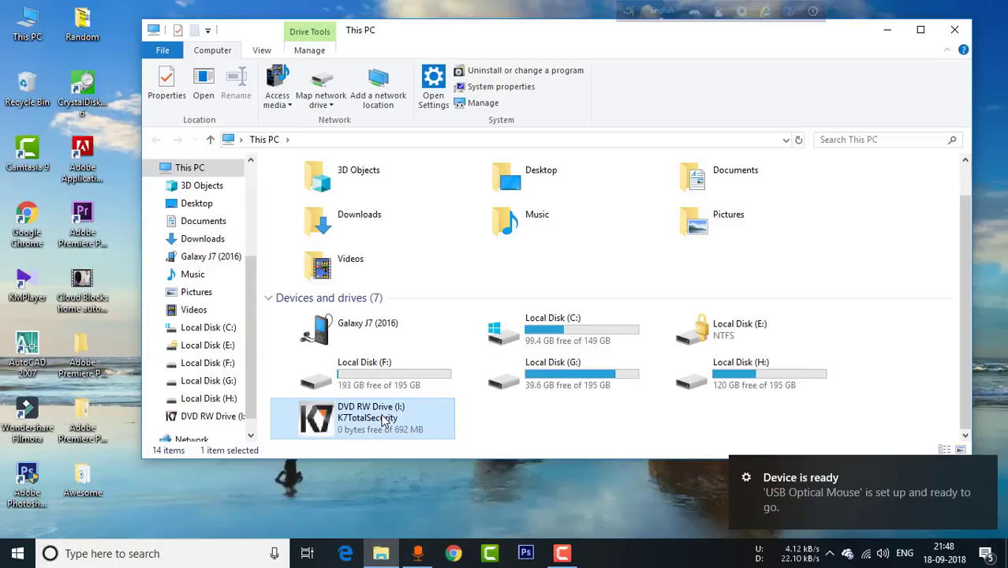
double_click(384, 420)
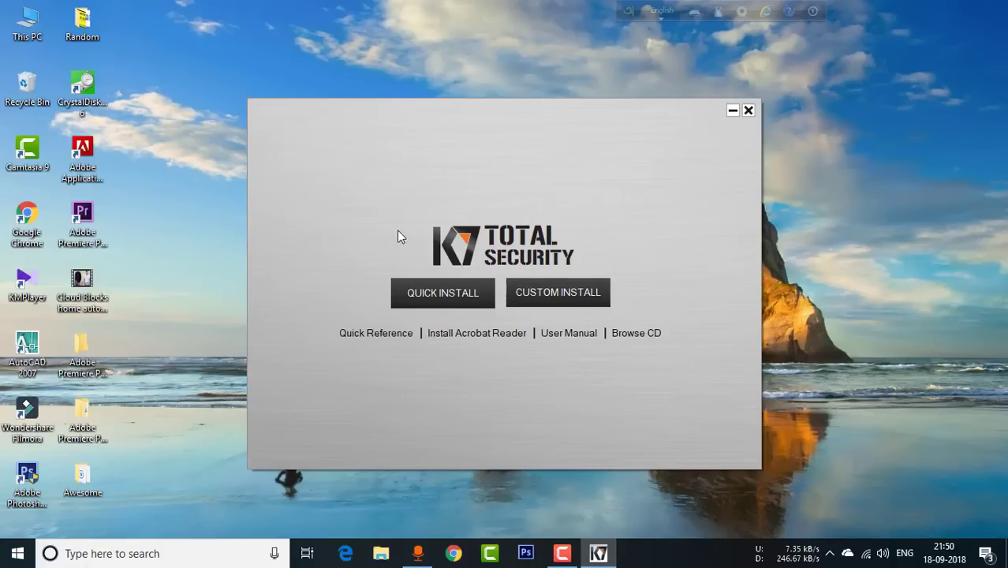
mouse_move(391, 212)
mouse_down()
mouse_move(511, 275)
mouse_move(590, 272)
mouse_up()
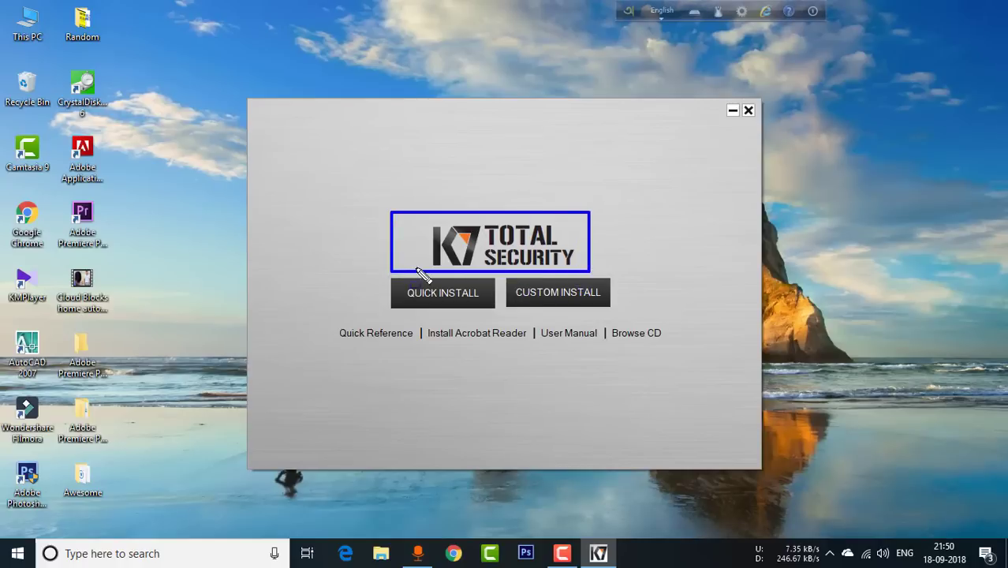
mouse_move(378, 267)
mouse_down()
mouse_move(491, 332)
mouse_move(498, 309)
mouse_up()
mouse_move(505, 272)
mouse_down()
mouse_move(565, 309)
mouse_move(641, 317)
mouse_up()
key(Escape)
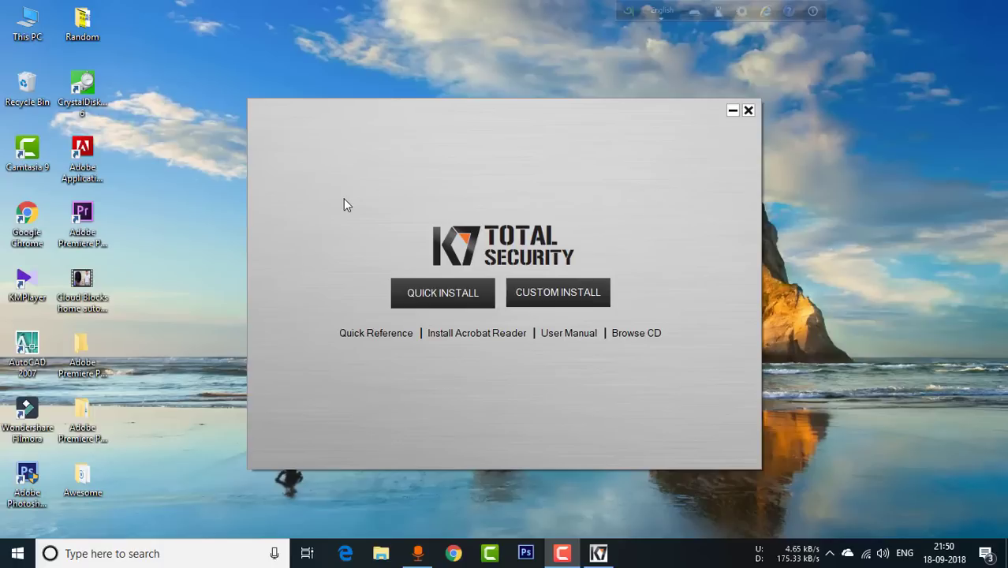
Install K7 Total Security using the quick install option
click(410, 300)
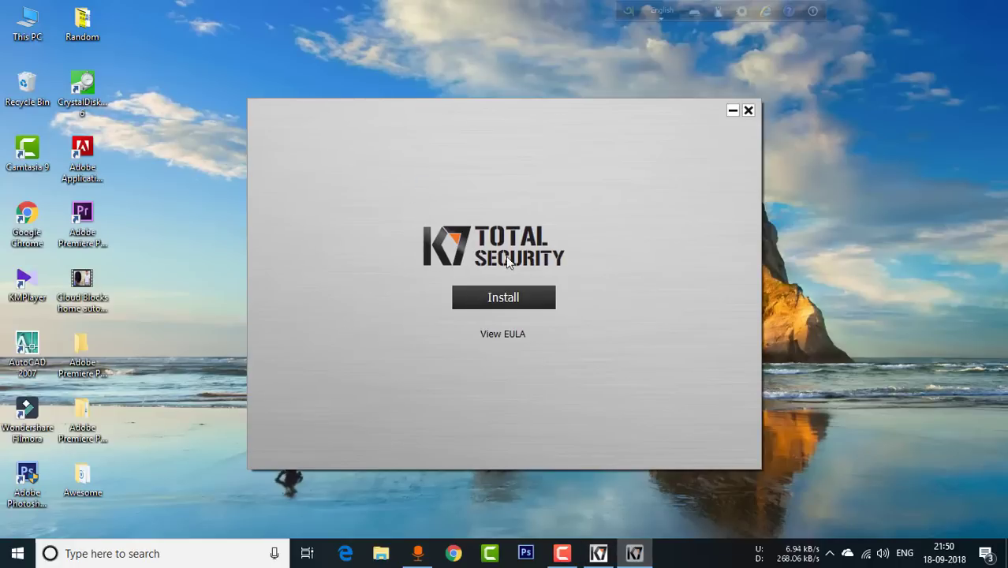
click(503, 300)
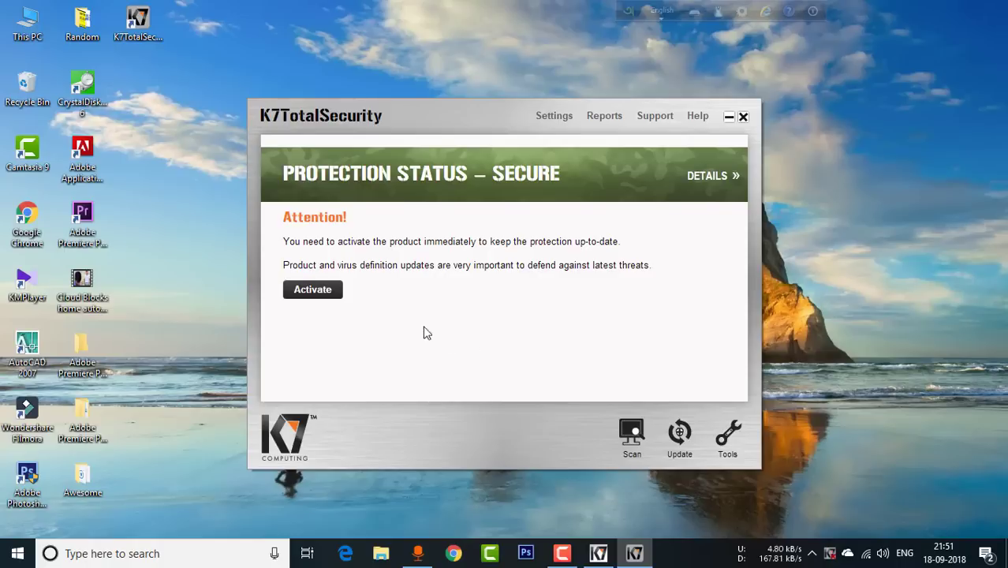
Start the product activation and fill in the registrant's name, email address and product serial number
click(312, 292)
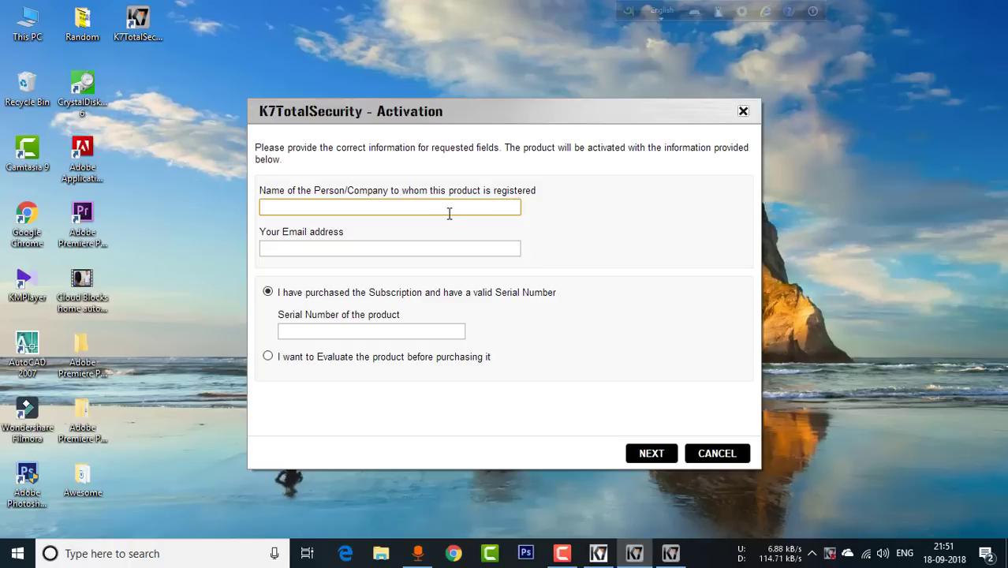
click(433, 248)
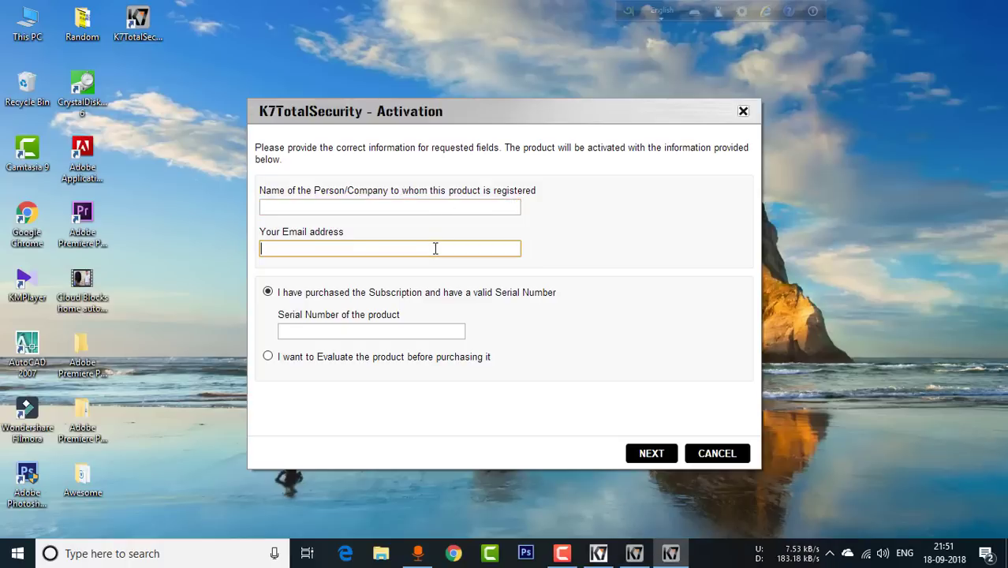
click(322, 330)
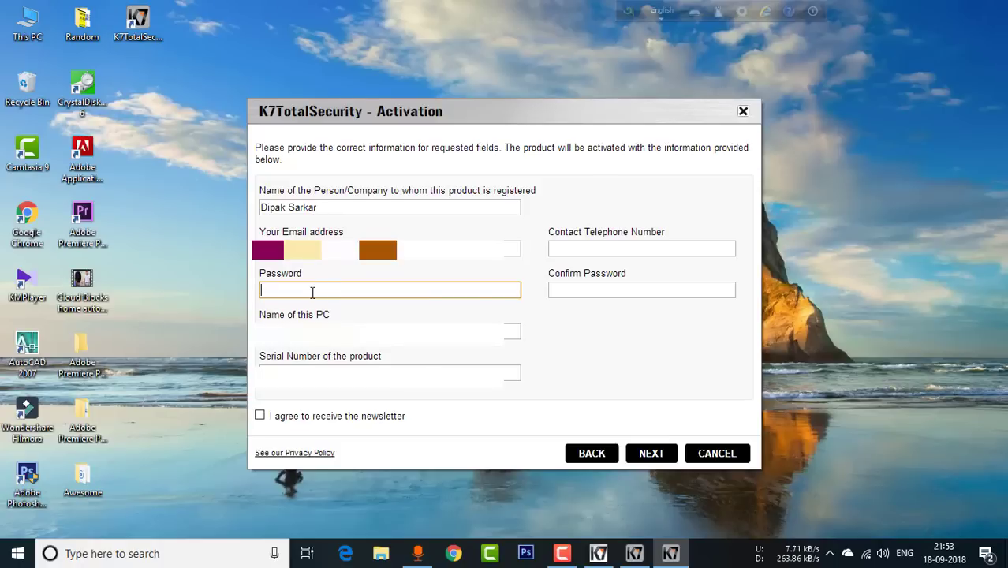
Enter the account password in the activation form and repeat it as confirmation
text(•••••)
key(Tab)
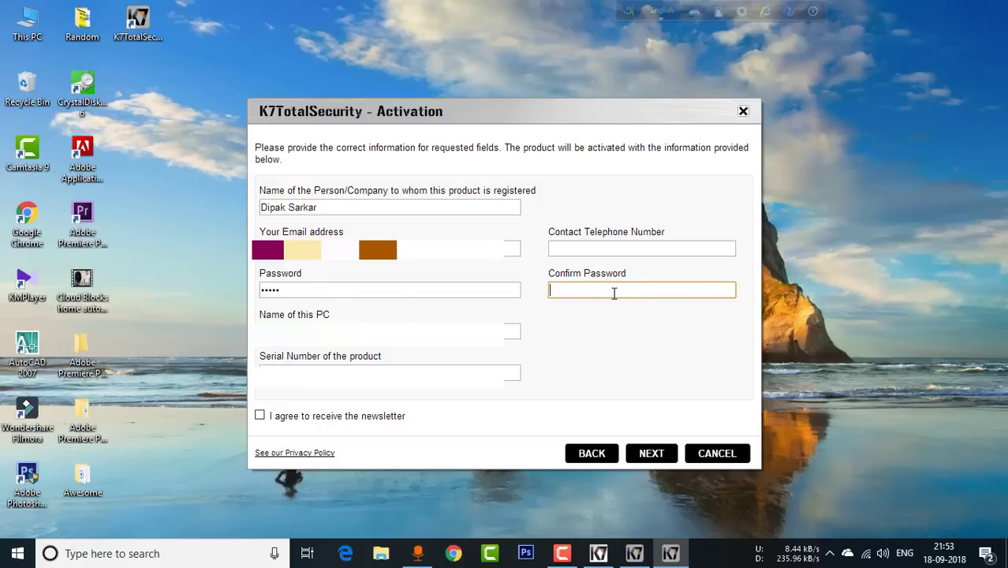
text(•••••)
Submit the activation details, proceed with the activation and close the license information
click(641, 455)
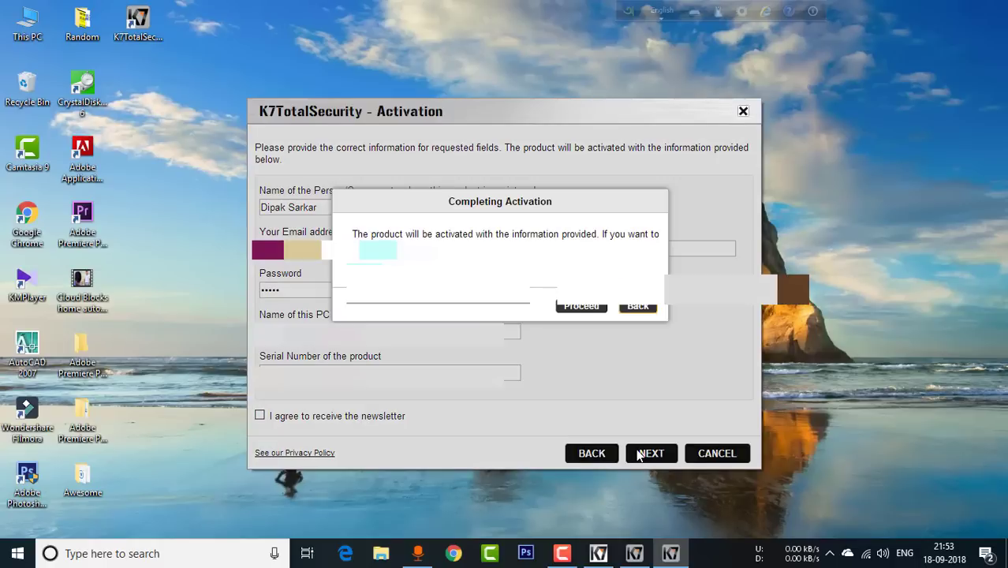
click(582, 309)
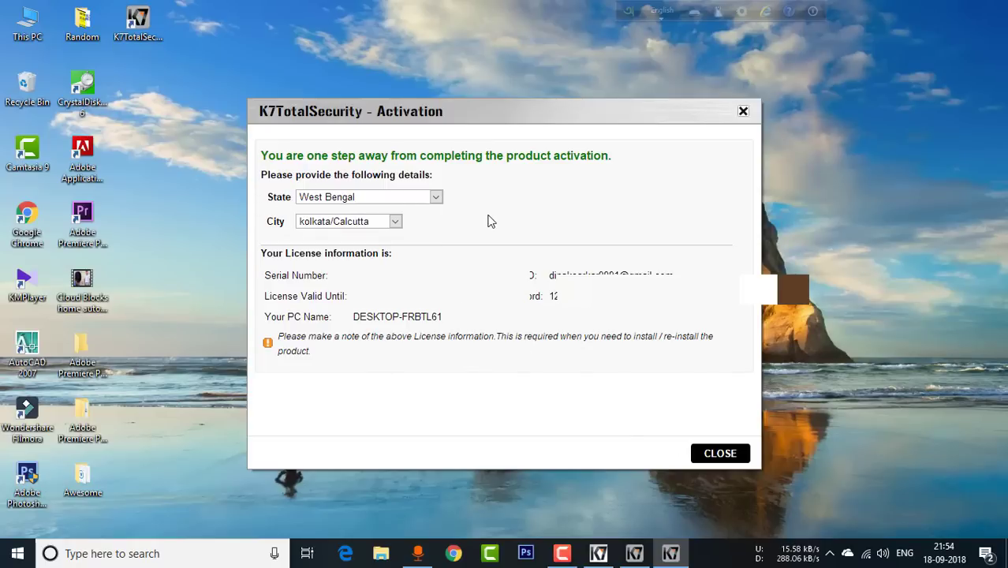
click(720, 452)
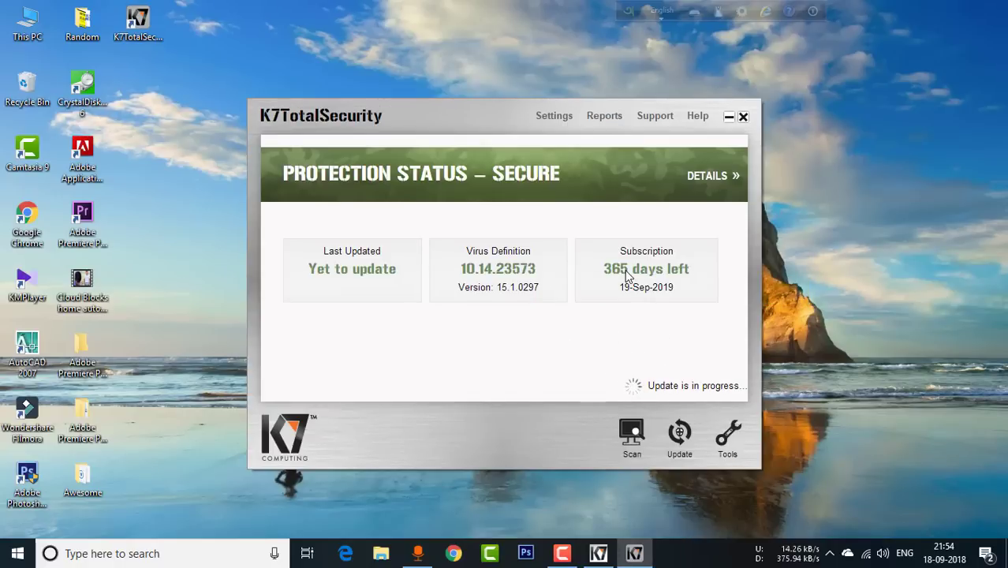
drag(587, 228, 719, 307)
drag(615, 275, 705, 303)
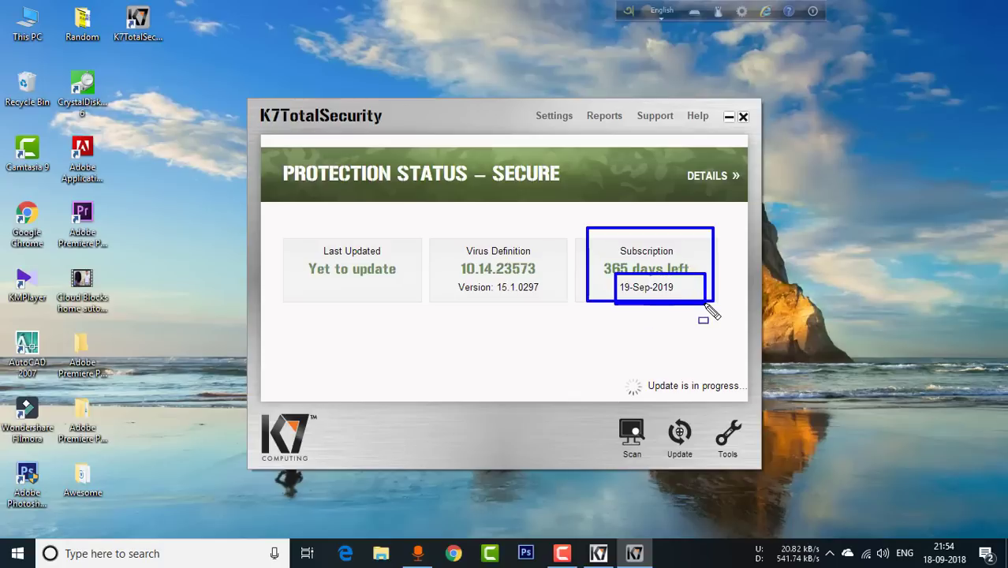
mouse_move(598, 273)
mouse_down()
mouse_move(701, 323)
mouse_move(691, 313)
mouse_move(716, 319)
mouse_up()
key(Escape)
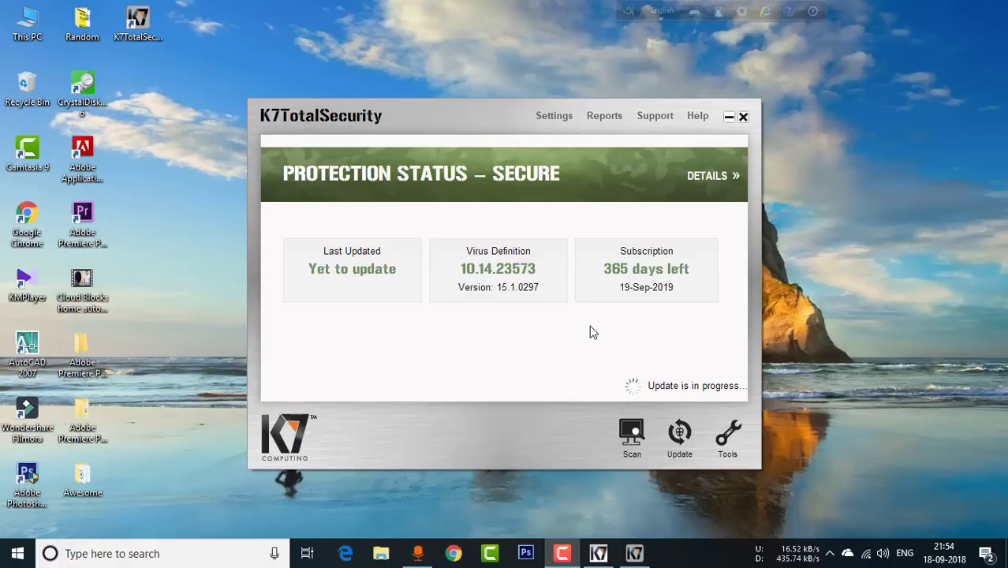
Run a Quick Scan of the computer and close the scanner results
click(627, 432)
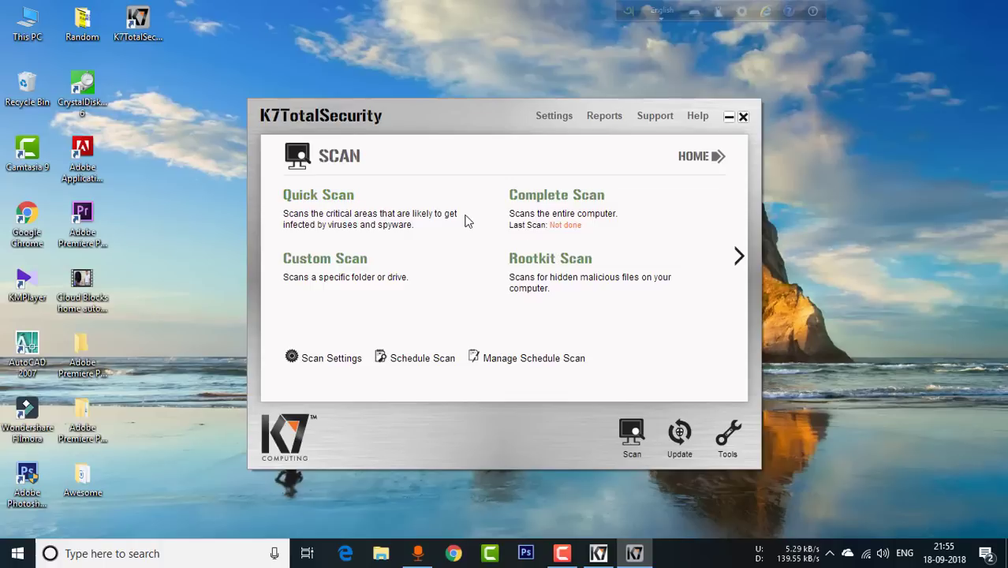
click(331, 204)
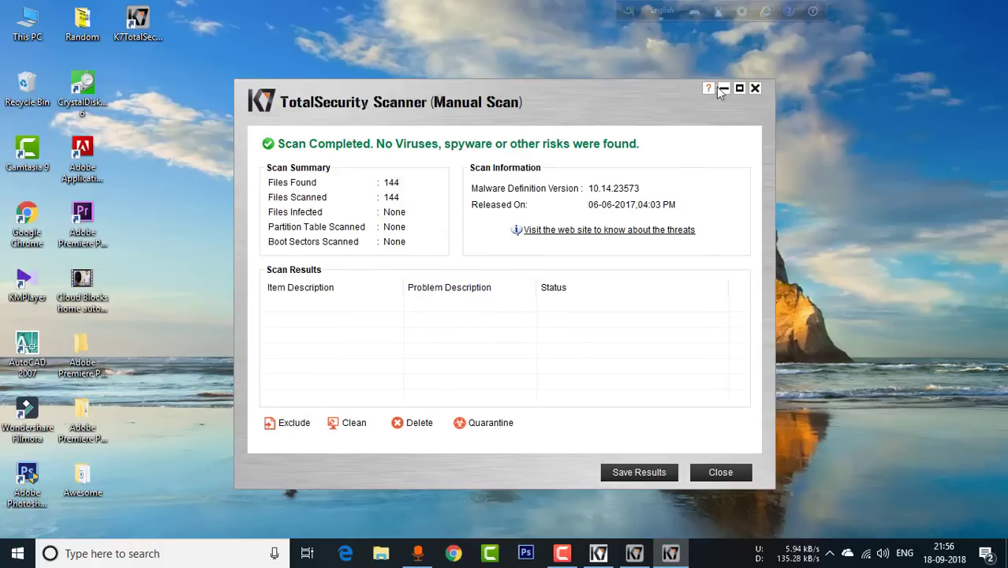
click(754, 89)
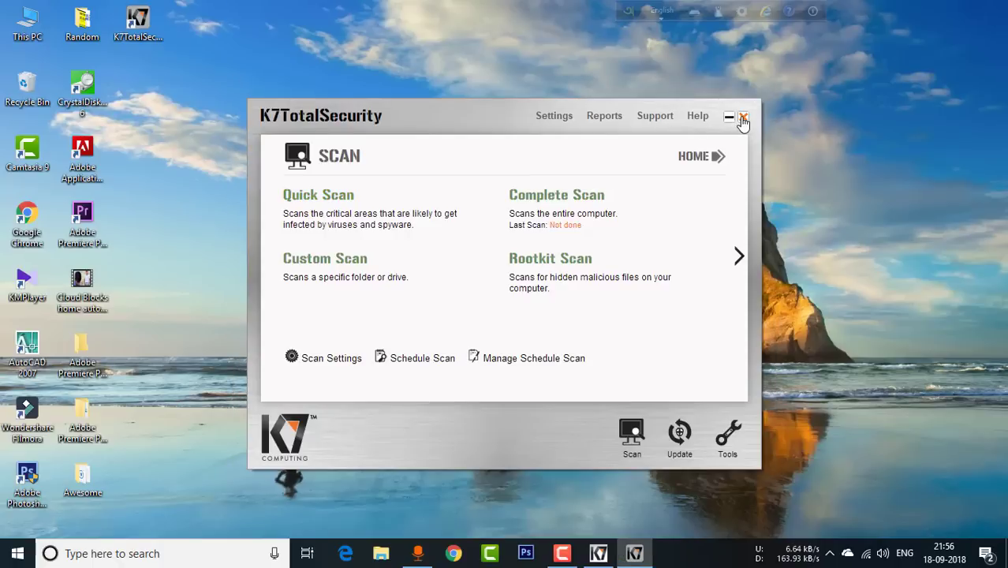
Close the K7TotalSecurity window and the installer, and refresh the desktop
click(744, 116)
click(748, 110)
right_click(426, 112)
click(487, 155)
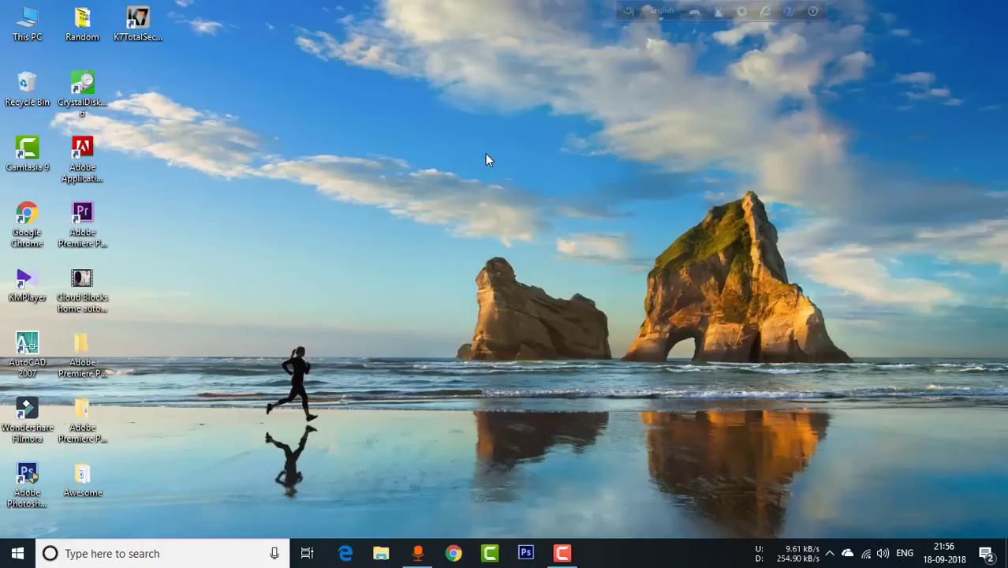